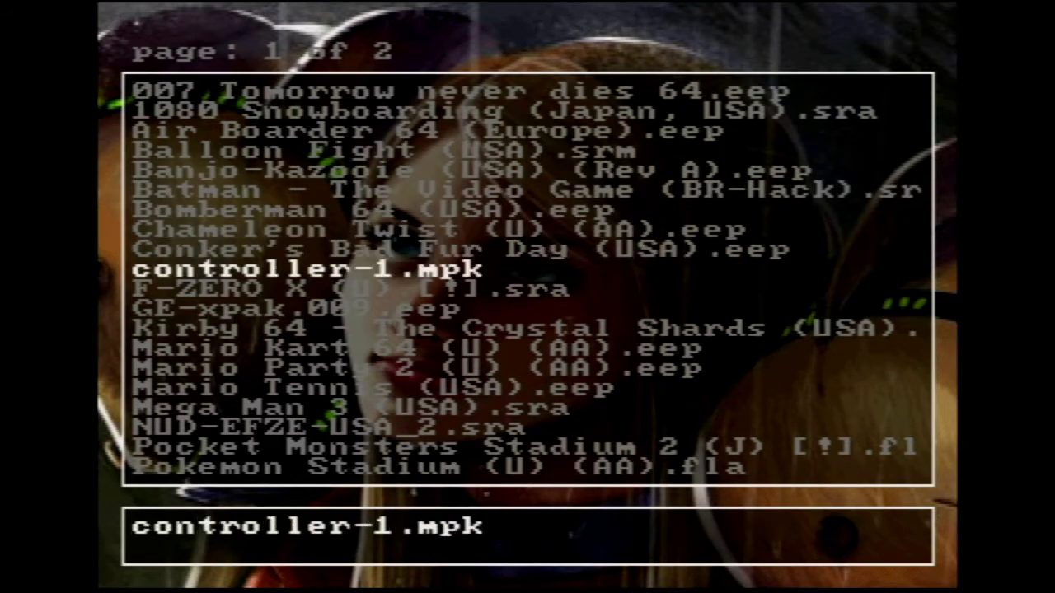
Step: View the file information of the controller-1.mpk save file and close it
key(Return)
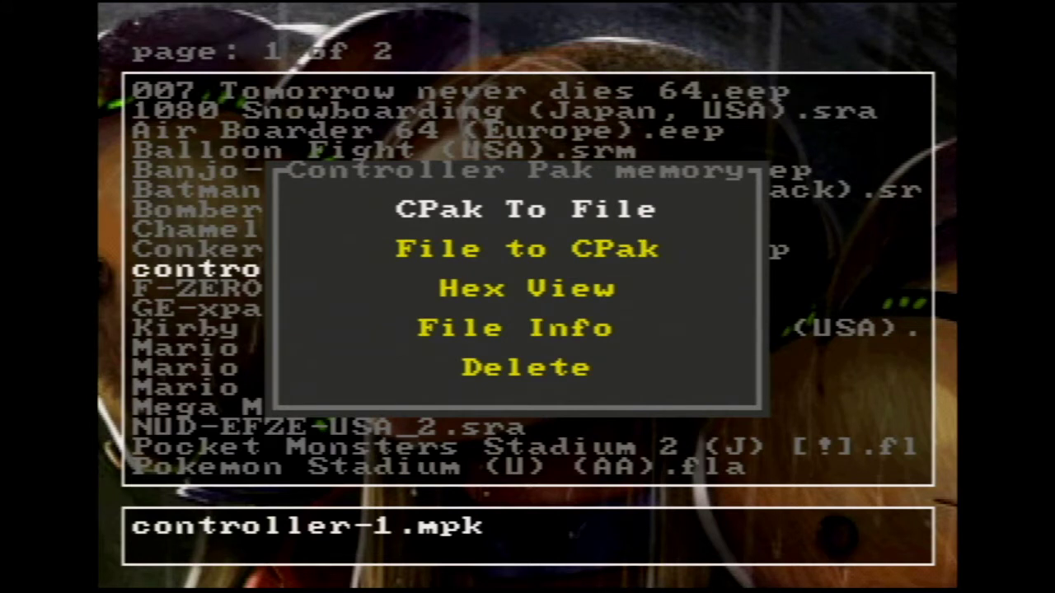
key(Down)
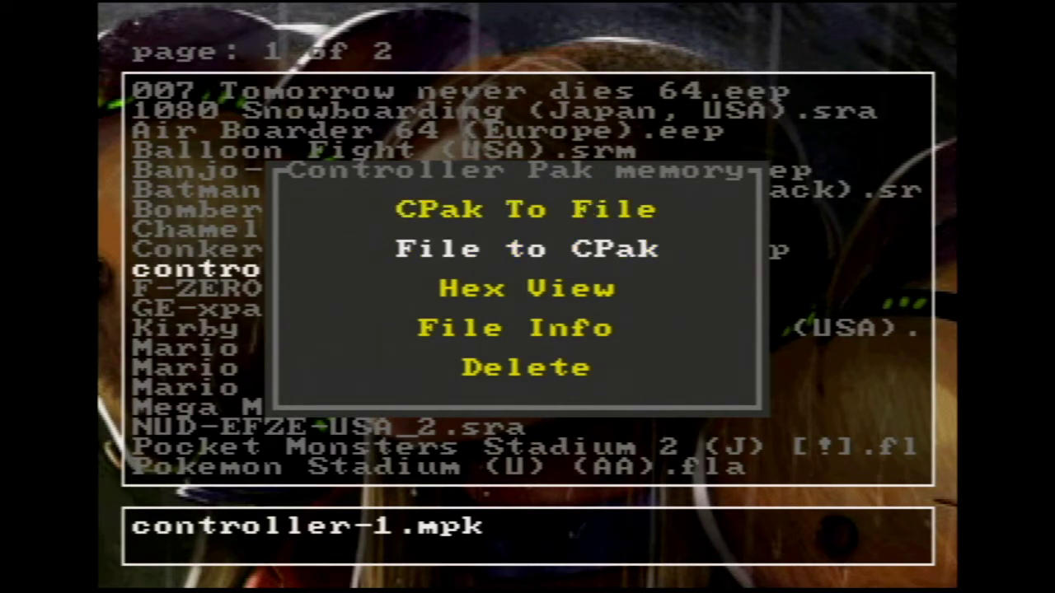
key(Down)
key(Down)
key(Return)
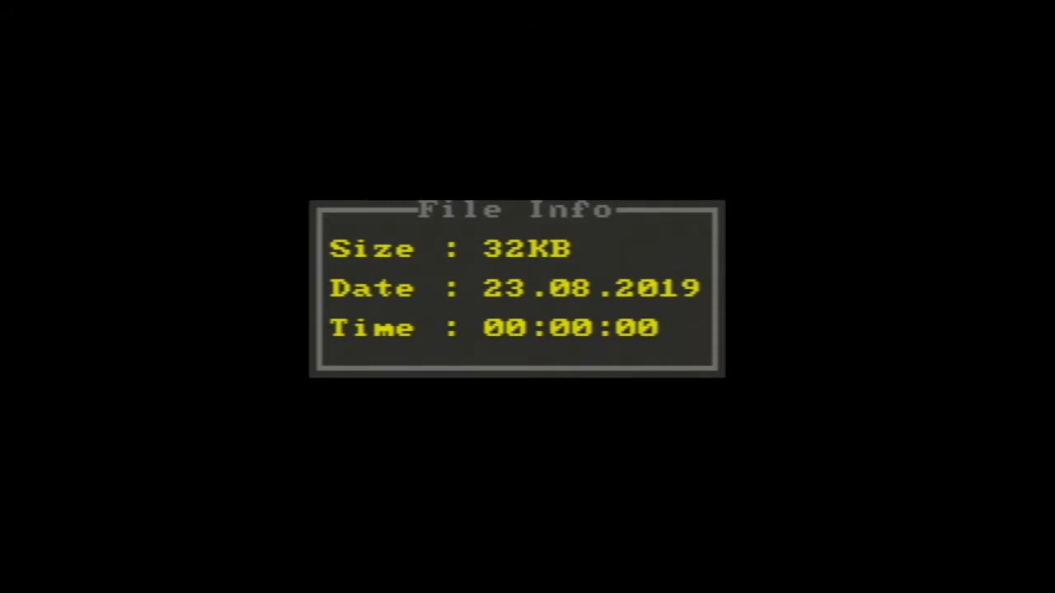
key(Escape)
Step: Copy controller-1.mpk to the Controller Pak with the File to CPak option
key(Return)
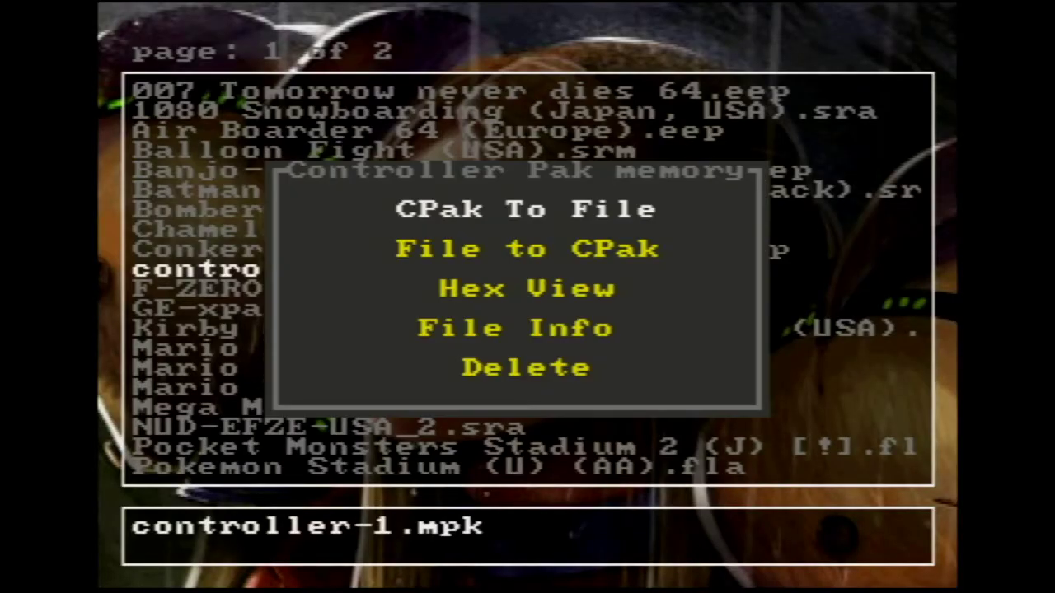
key(Down)
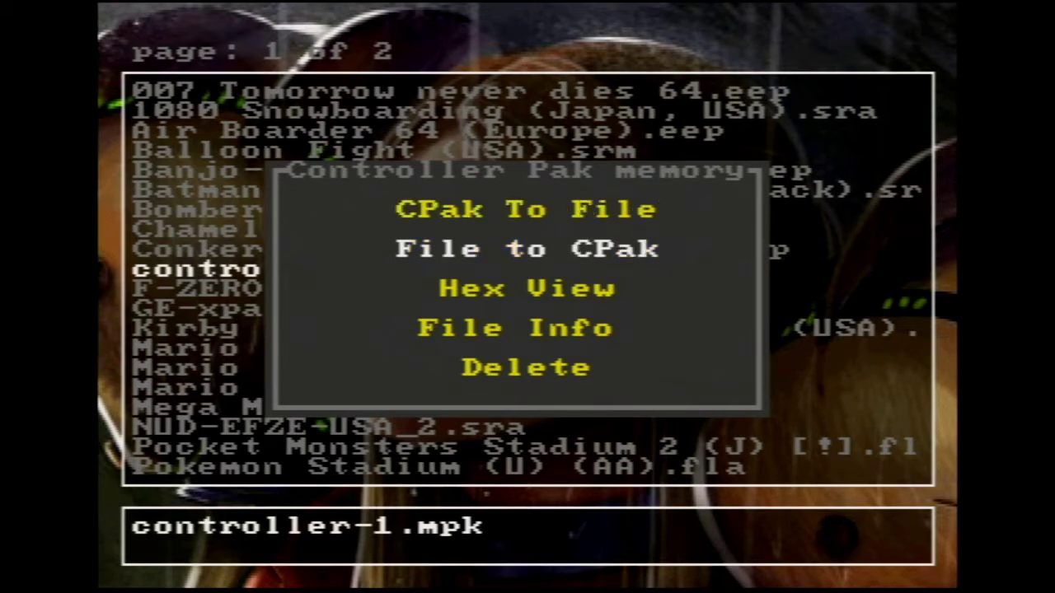
key(Return)
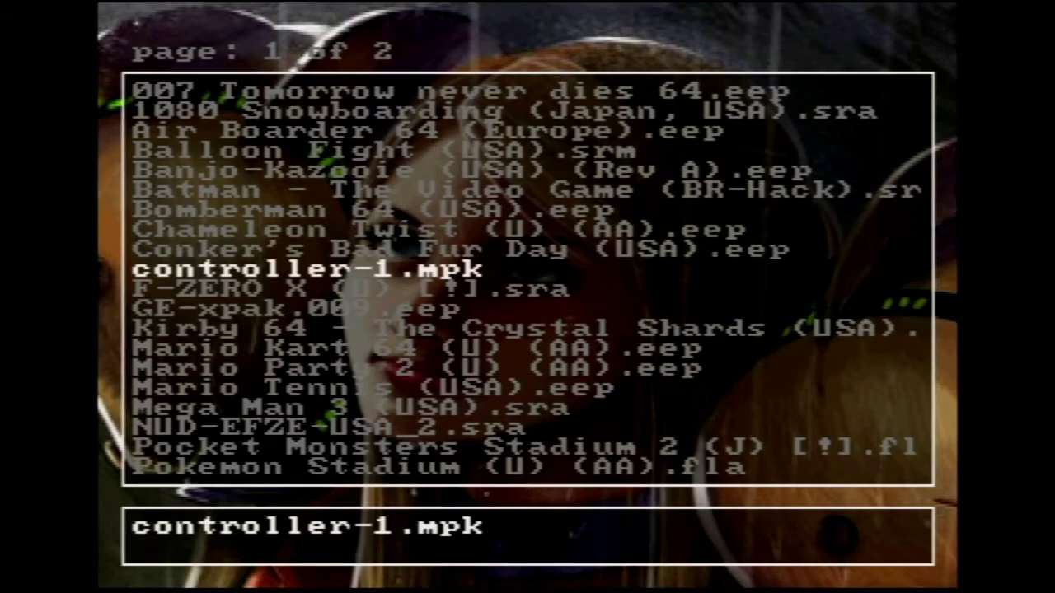
Step: Return to the root folder listing and move the selection to the Roms 64 folder
key(Escape)
key(Escape)
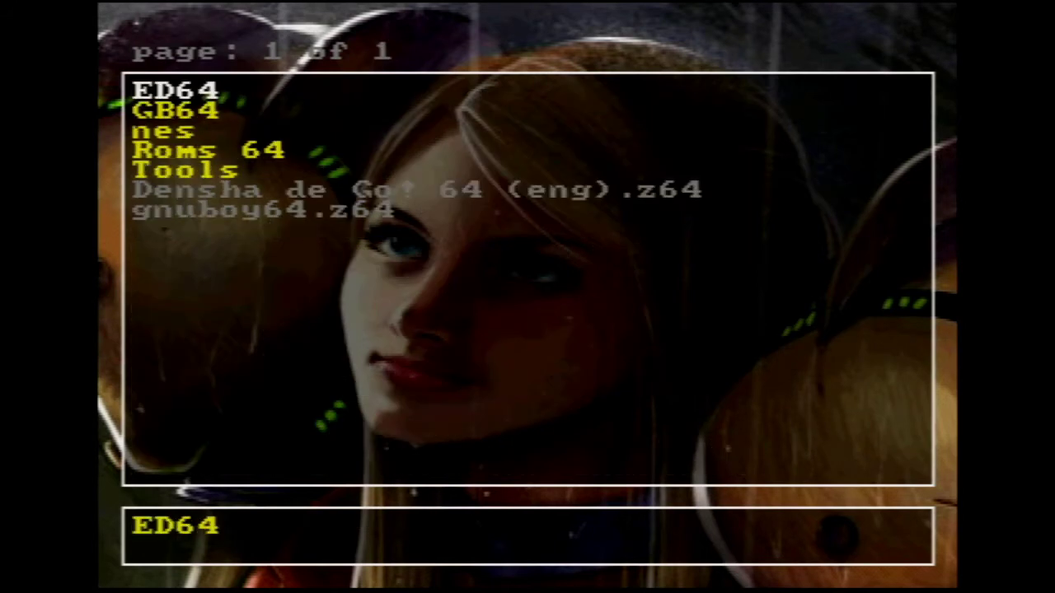
key(Down)
key(Down)
key(Down)
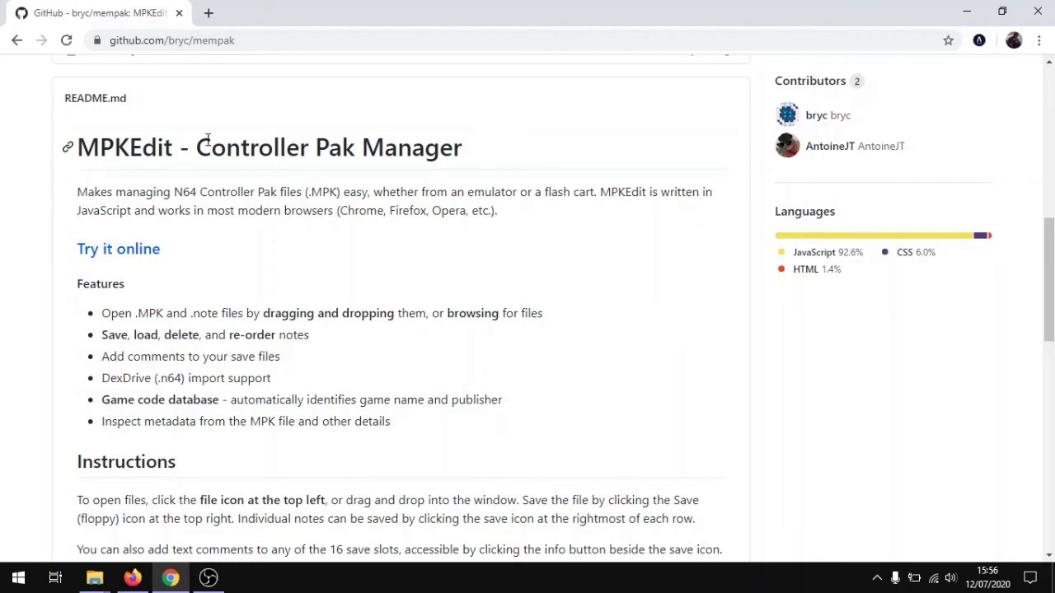
Step: Go over the MPKEdit title and browser support in the README, and open the tool's online version
drag(198, 147, 443, 147)
click(449, 147)
drag(207, 211, 321, 213)
click(348, 213)
click(111, 256)
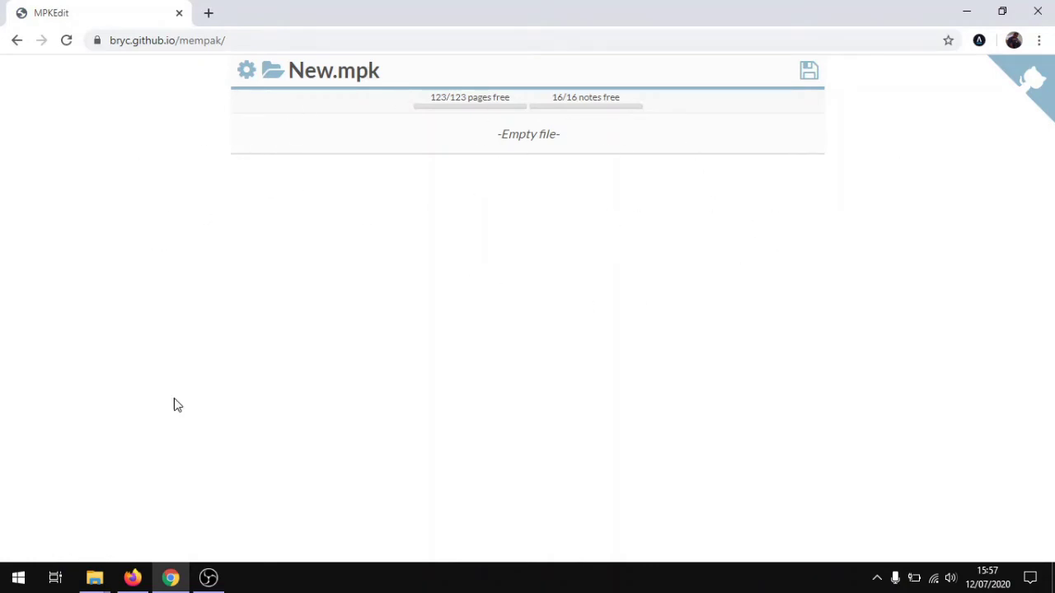
Step: Load JOYPAD1.MPK from the Nova pasta folder into MPKEdit
mouse_move(100, 578)
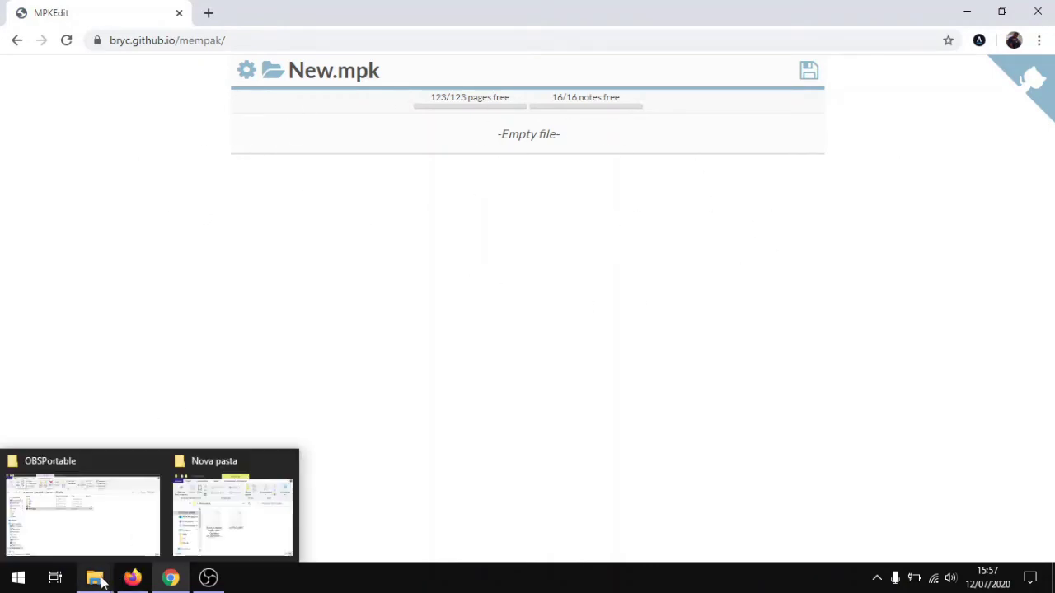
click(196, 509)
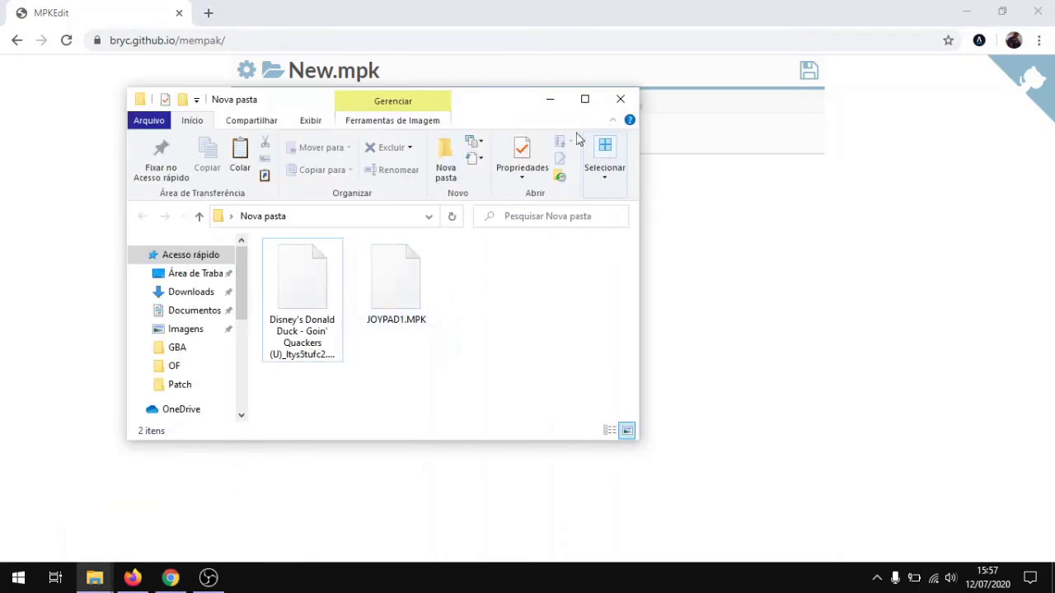
drag(488, 102, 947, 140)
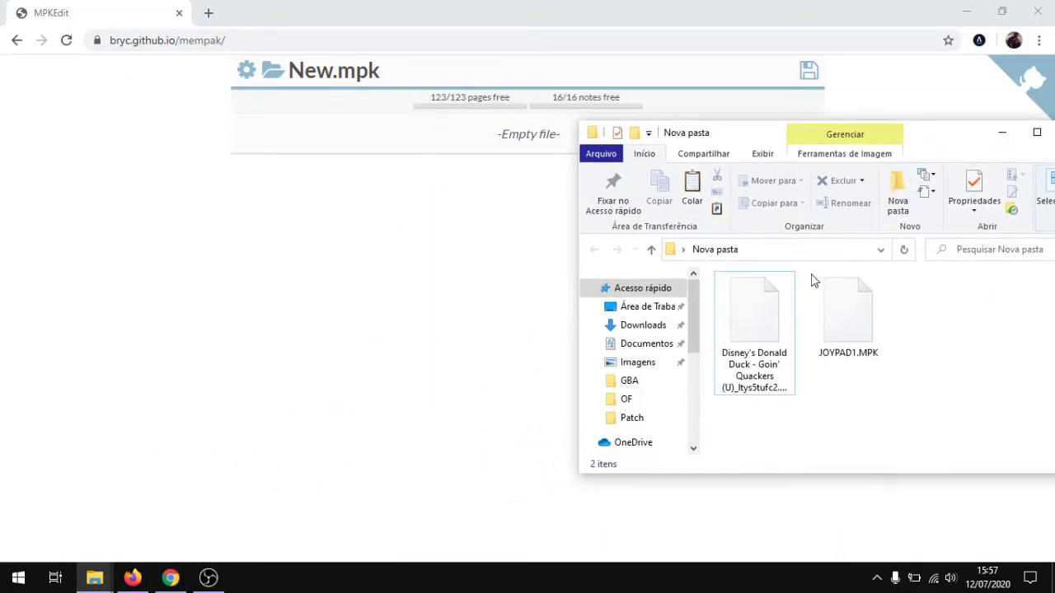
click(816, 337)
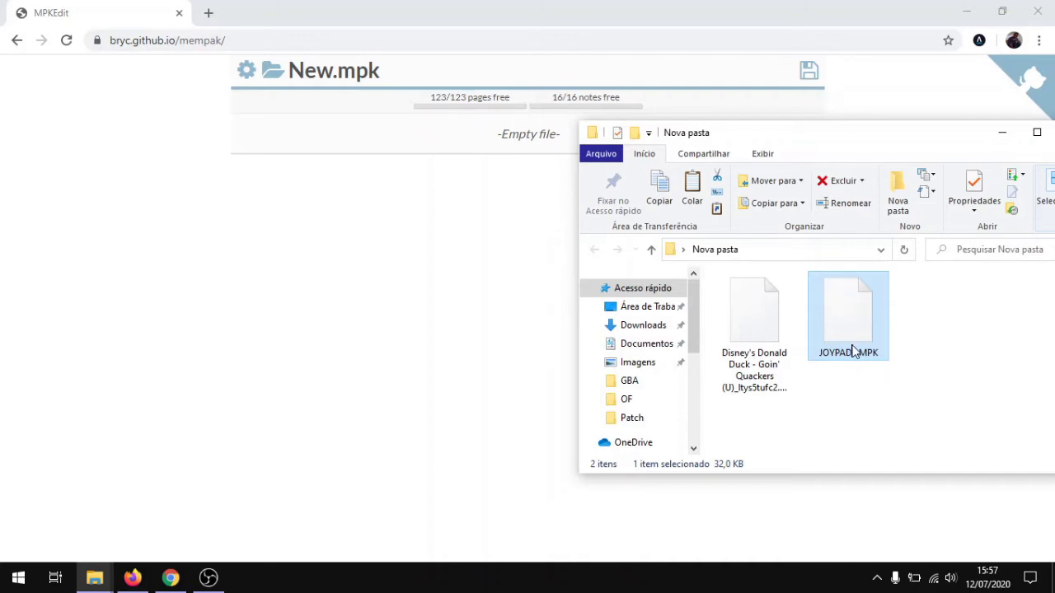
drag(852, 284, 449, 133)
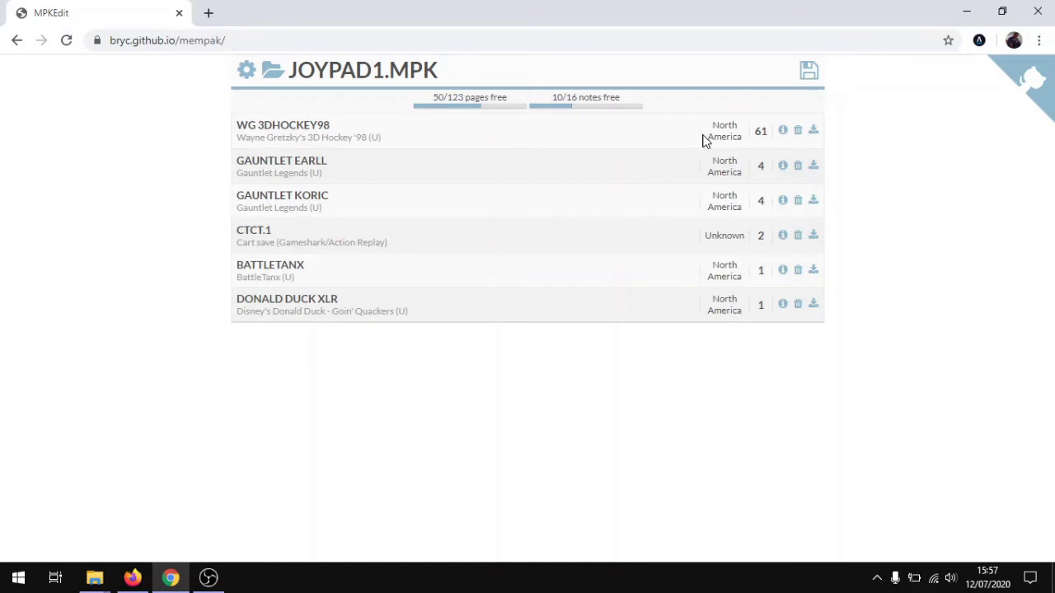
Step: Examine the note details of the WG 3DHOCKEY98 save, including its names and date, and its region in the list
click(783, 132)
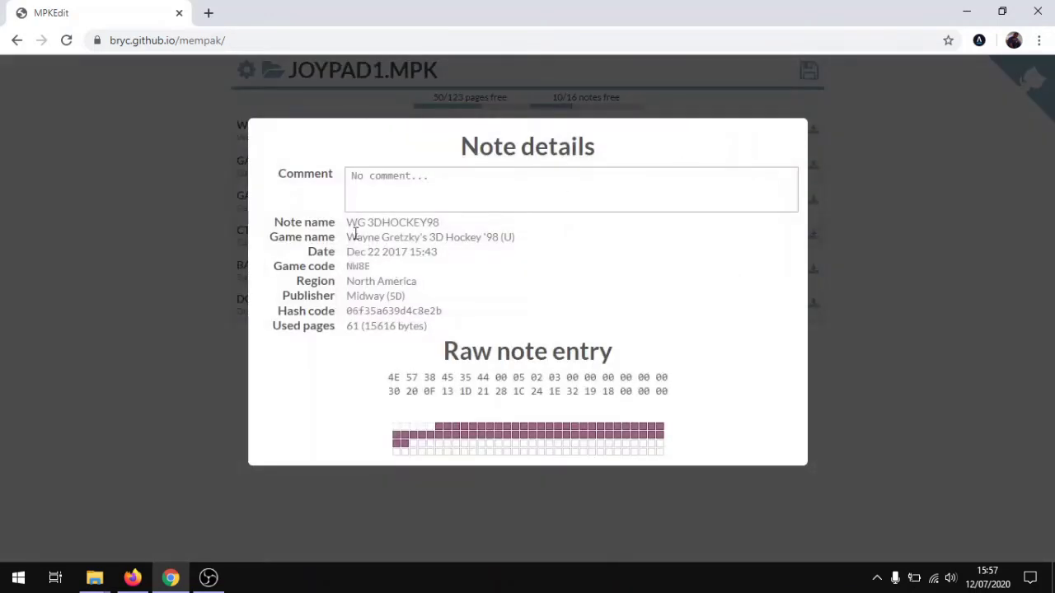
drag(345, 222, 464, 229)
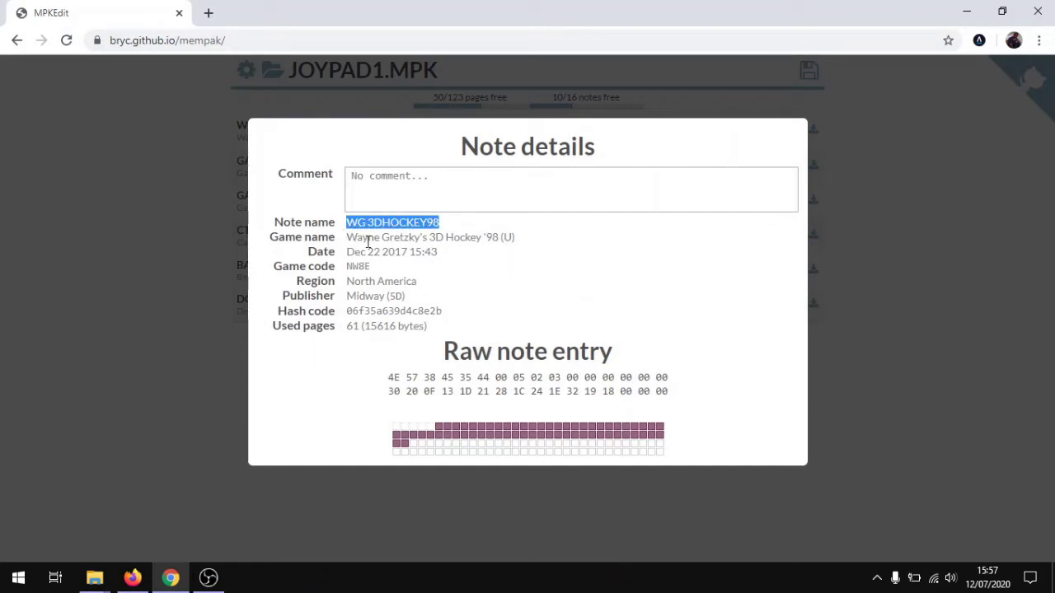
drag(363, 237, 522, 245)
drag(381, 222, 475, 235)
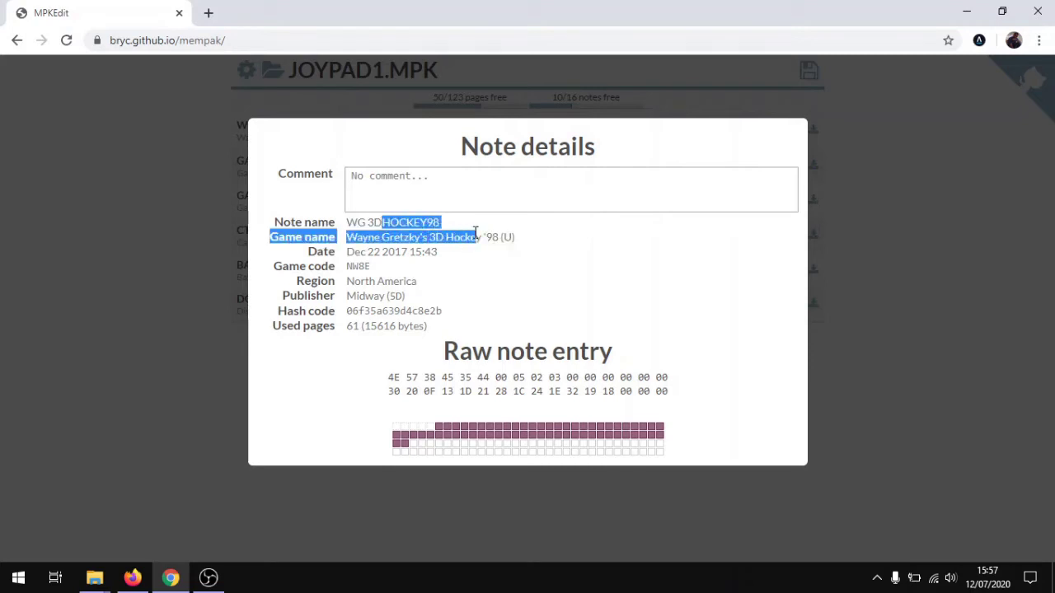
drag(367, 252, 475, 269)
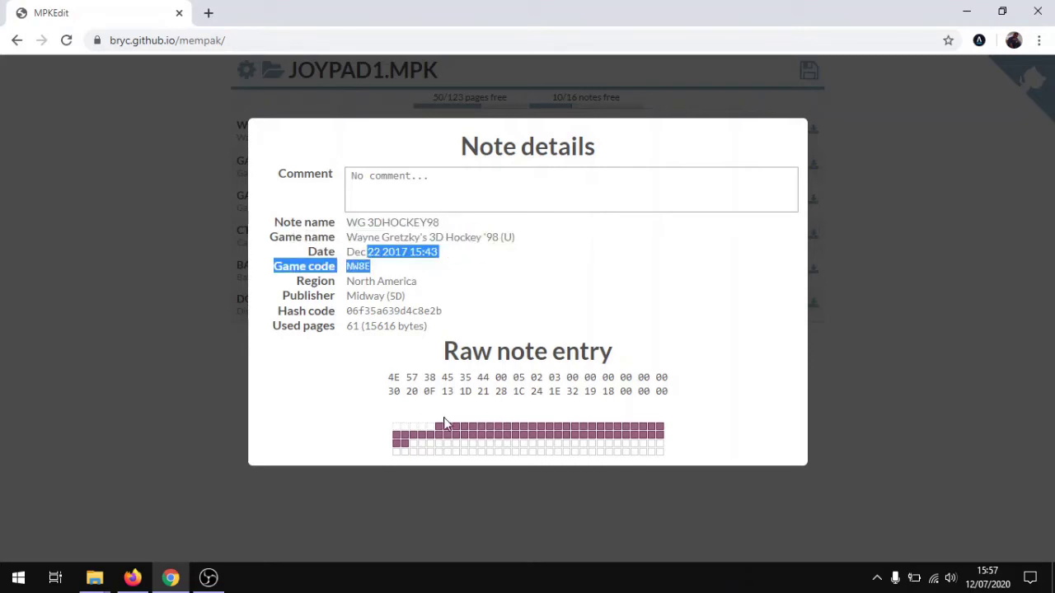
click(103, 219)
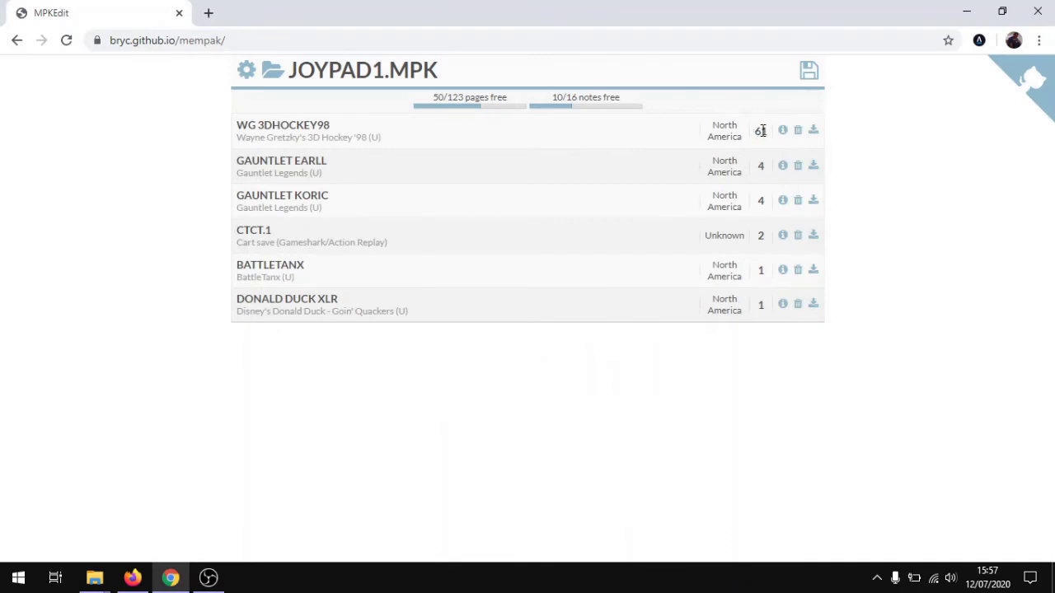
drag(706, 129, 730, 146)
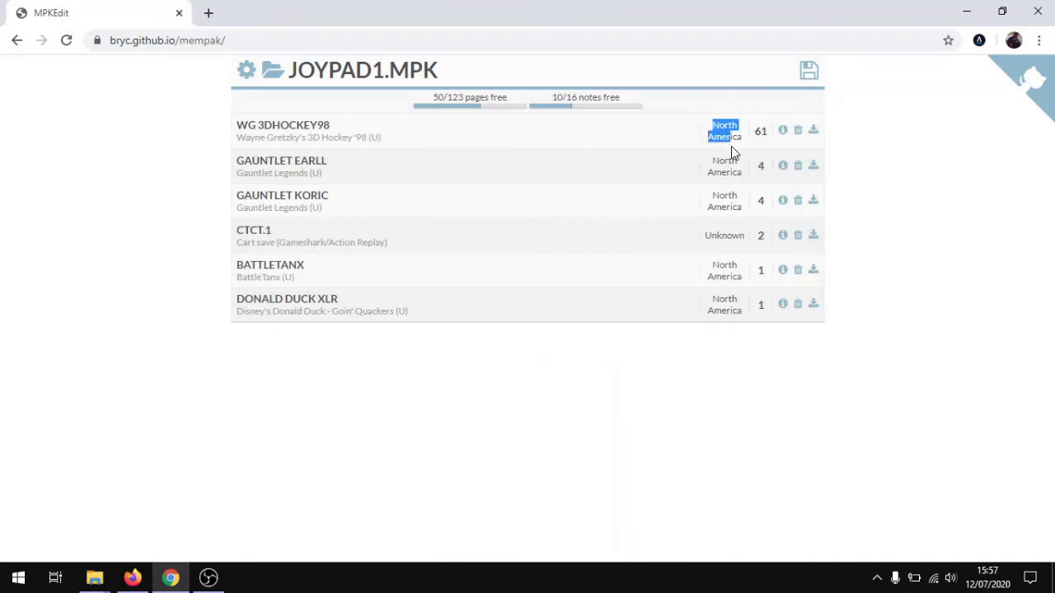
click(442, 178)
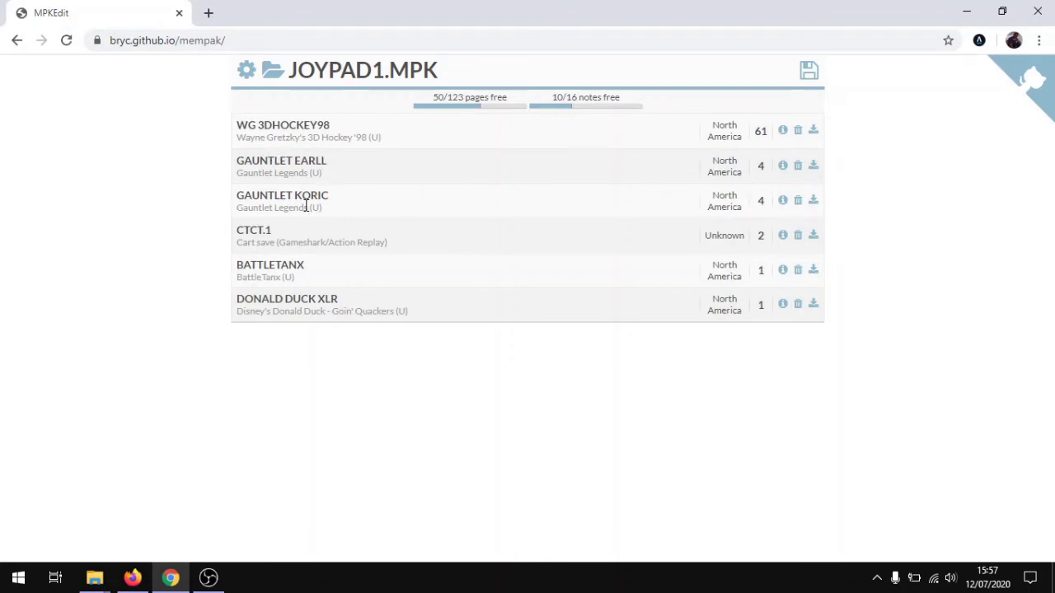
Step: Examine the GAUNTLET EARLL note details, including game name, region and publisher, and close them
click(783, 166)
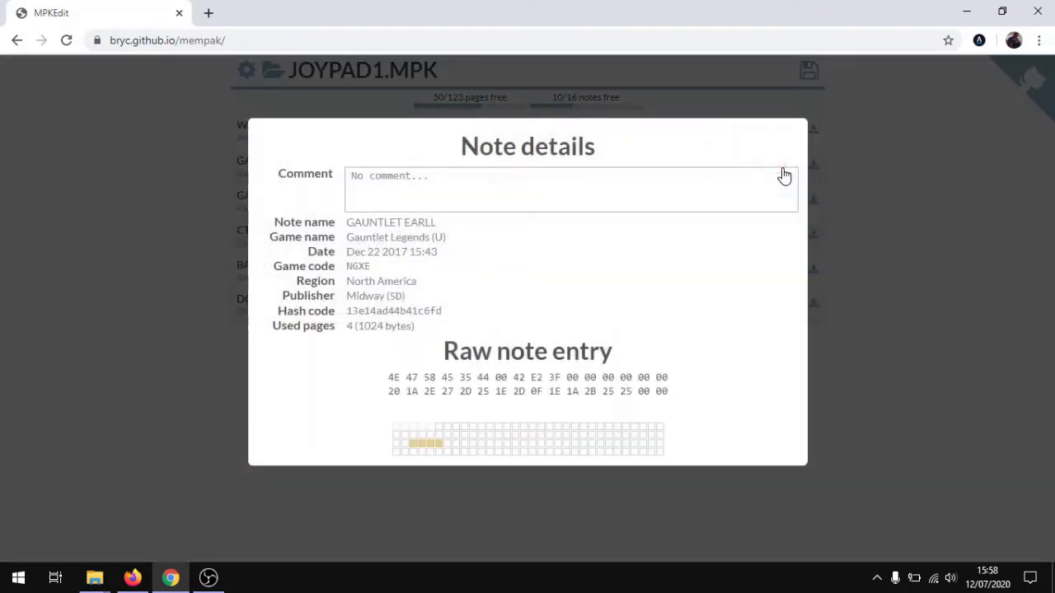
drag(364, 236, 480, 245)
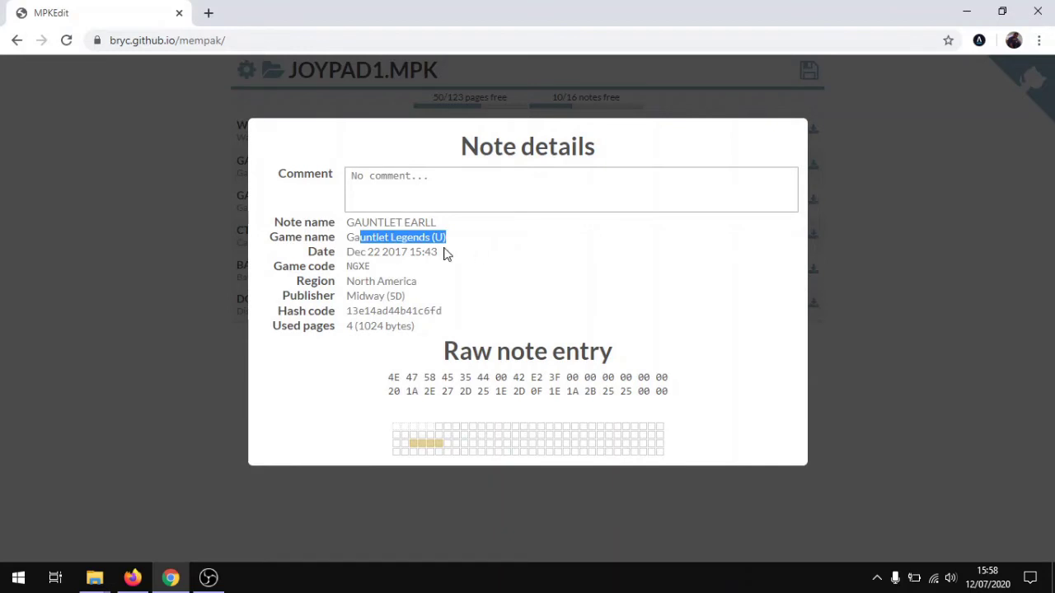
drag(351, 245, 376, 311)
triple_click(377, 281)
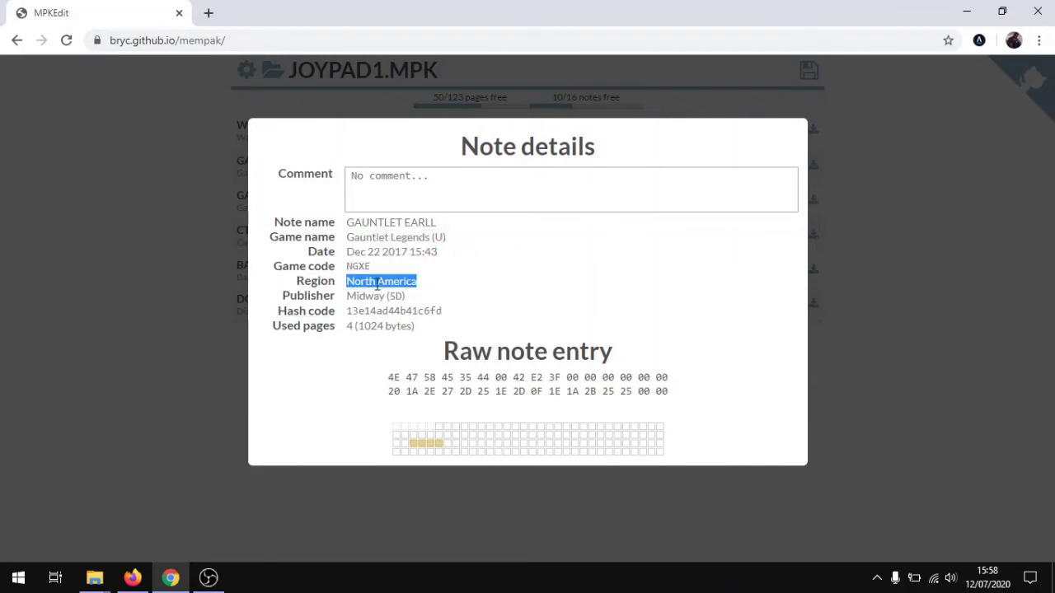
triple_click(377, 296)
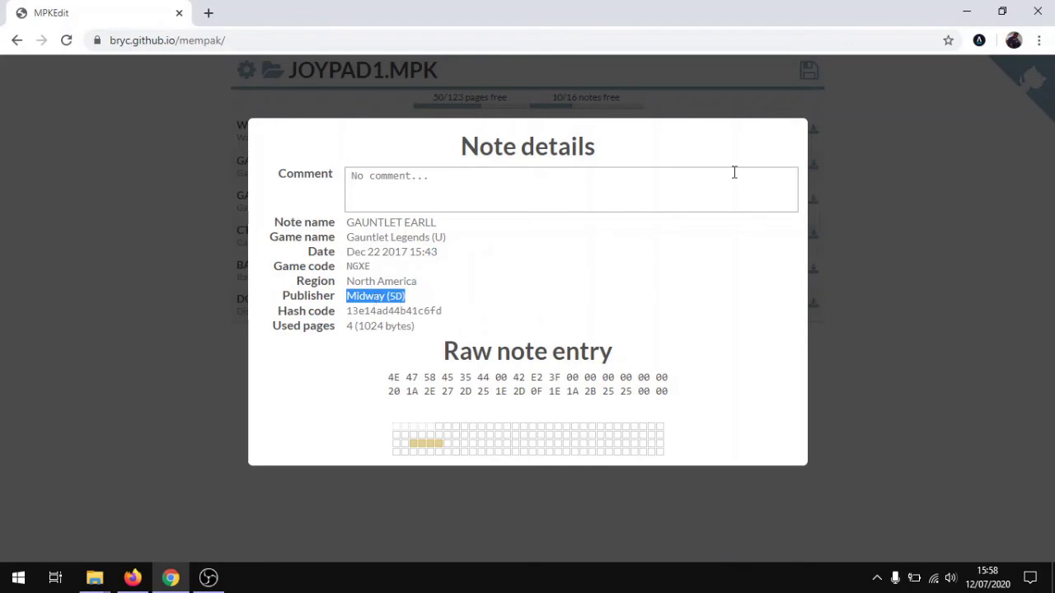
click(1009, 469)
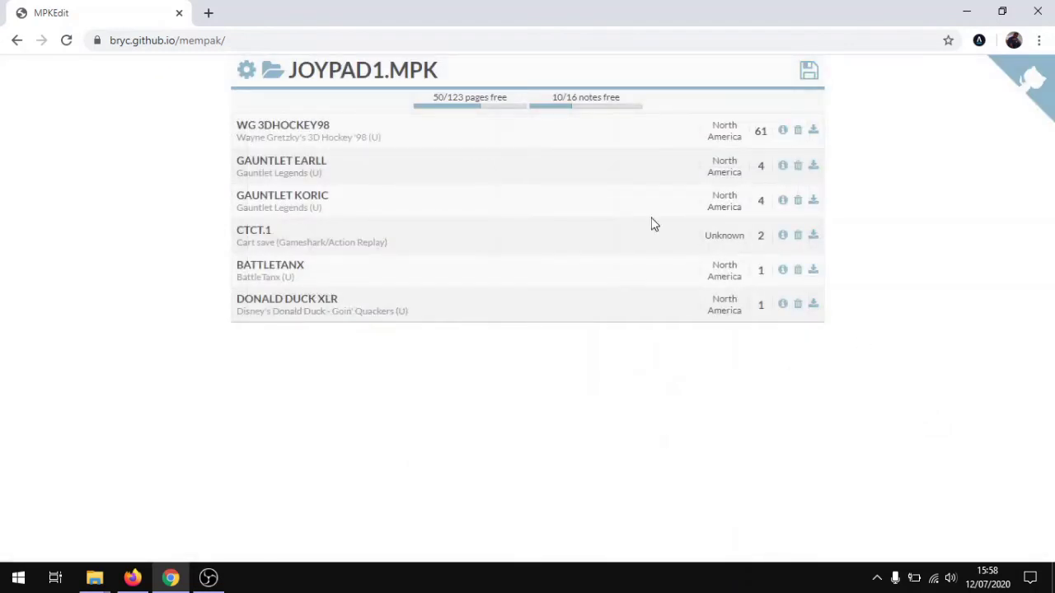
Step: Examine the game name and note details of the CTCT.1 save, and close them
drag(264, 246, 389, 245)
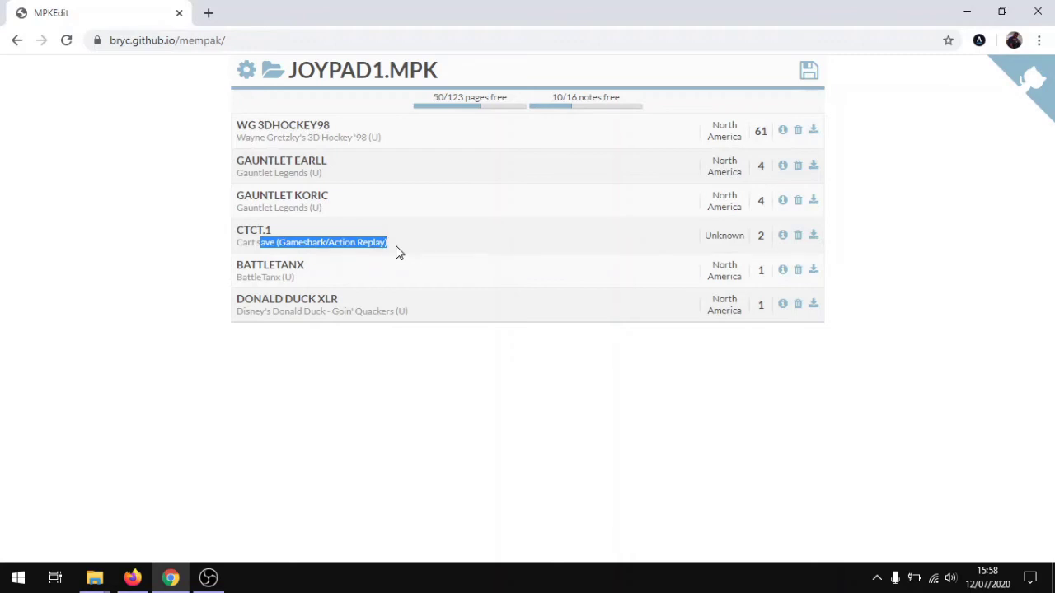
click(783, 235)
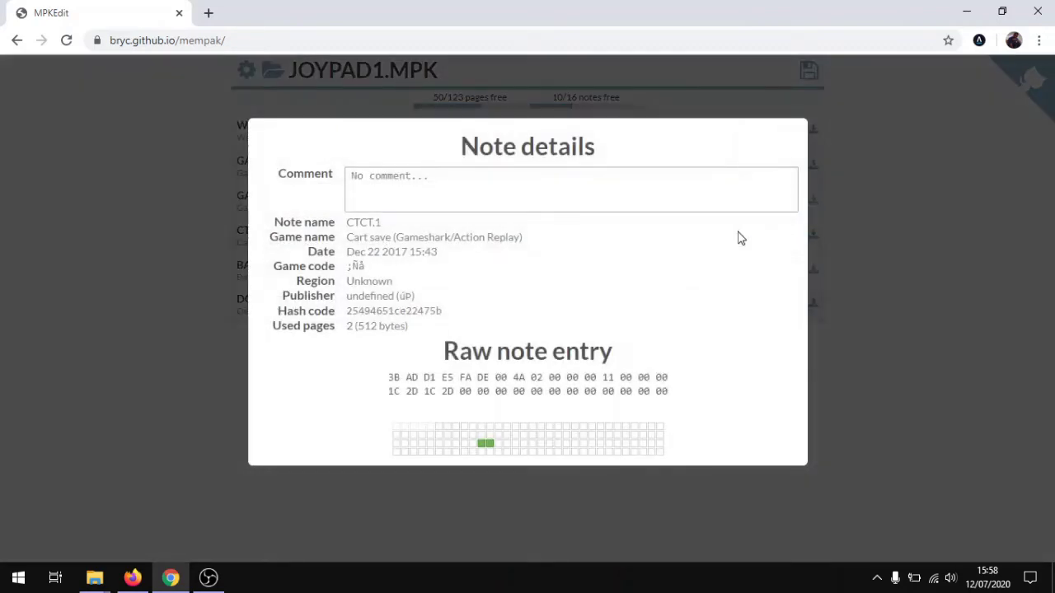
drag(395, 238, 556, 250)
click(508, 238)
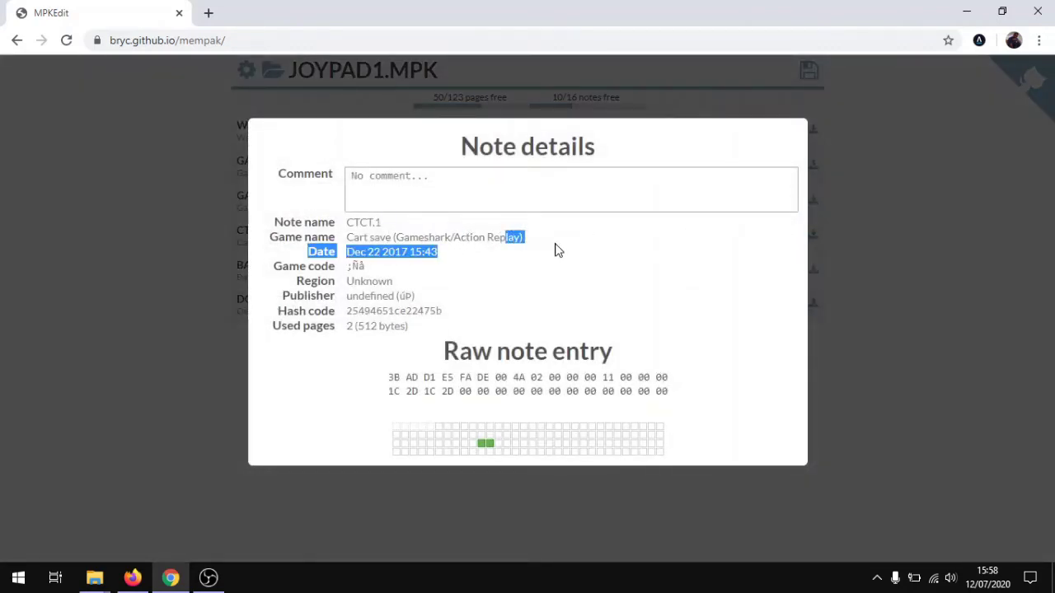
click(84, 240)
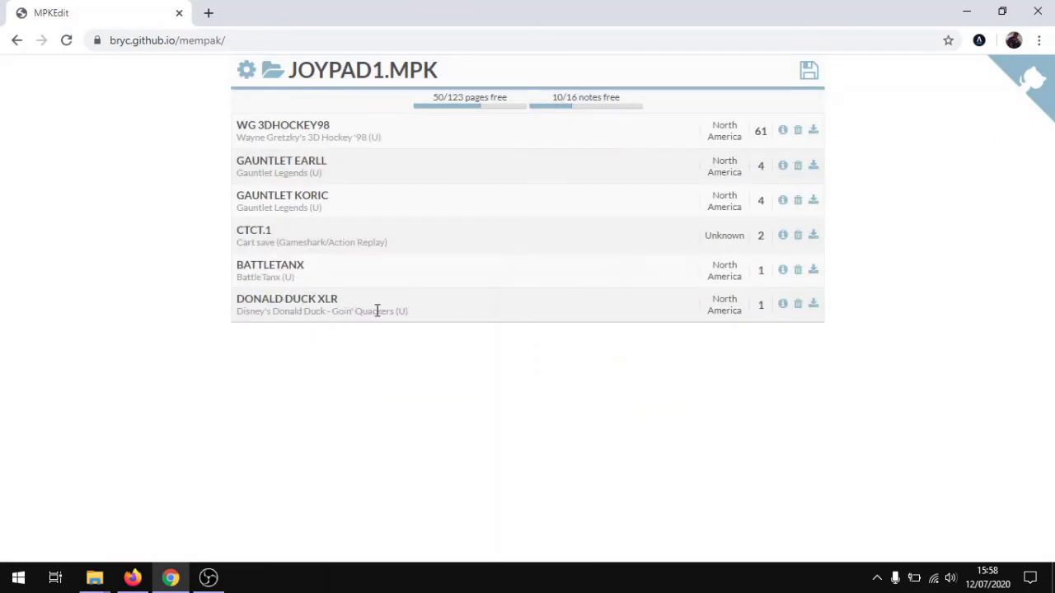
Step: View the note details of the DONALD DUCK XLR save and close them
click(781, 304)
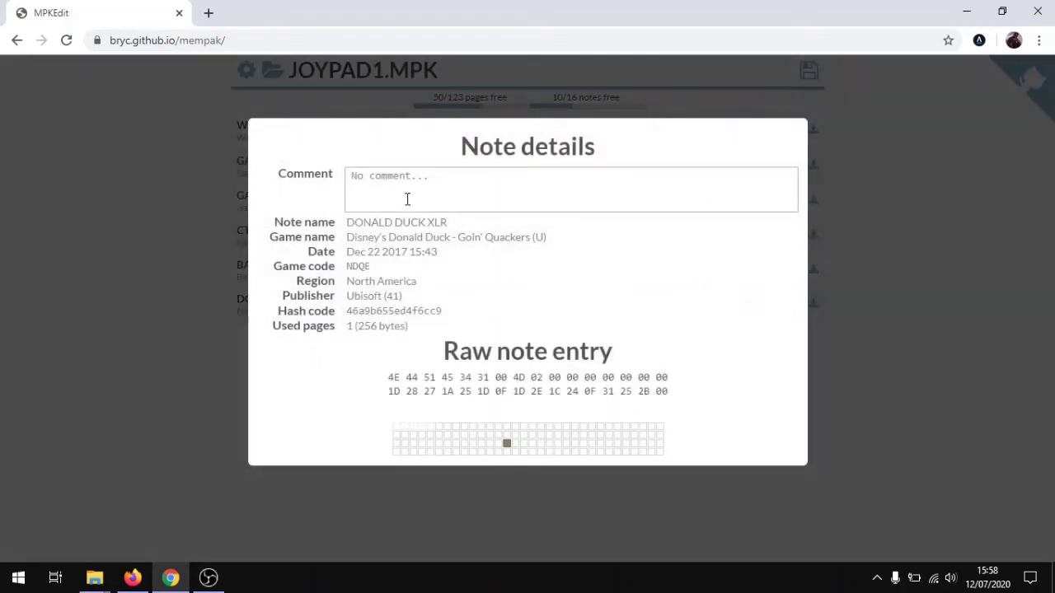
click(902, 180)
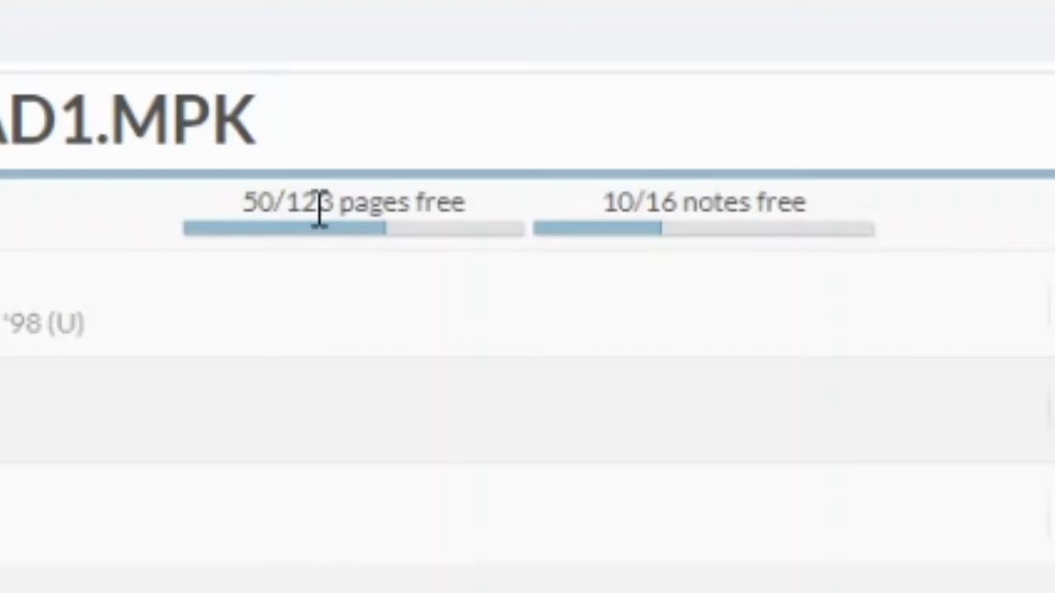
Step: Check the free notes and free pages counters of JOYPAD1.MPK, and open the settings with the page usage map
double_click(617, 198)
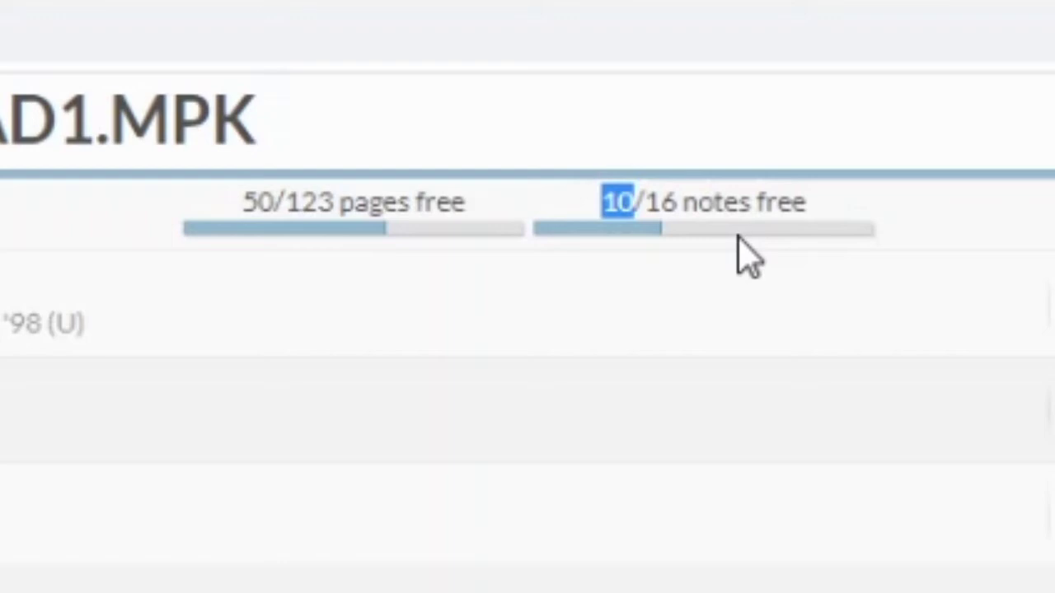
click(310, 198)
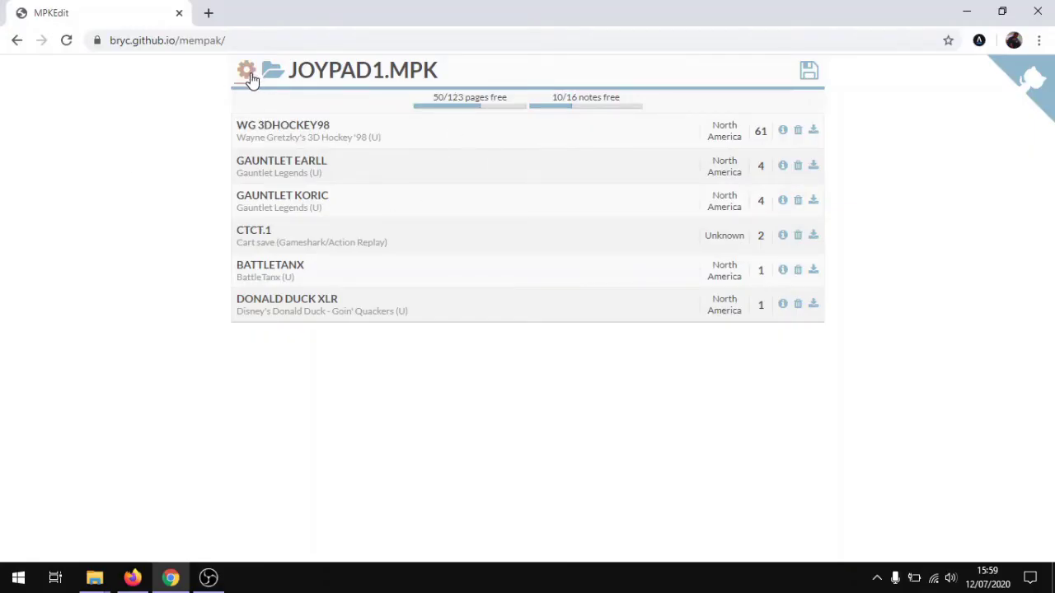
click(247, 72)
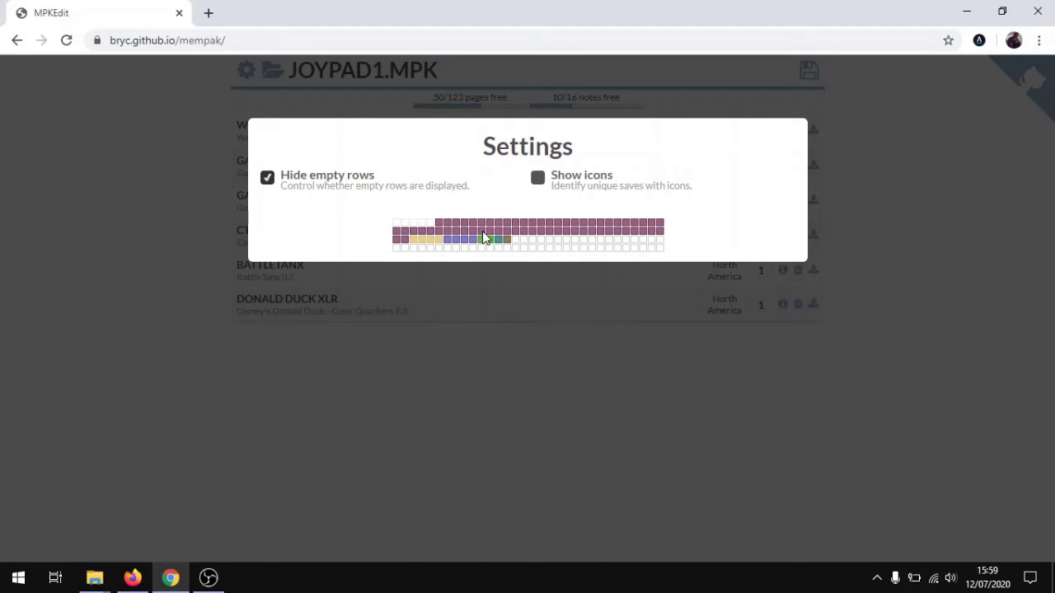
Step: Toggle the hiding of empty rows off and on, enable save icons, and return to the note list to view them
click(266, 179)
click(266, 179)
click(537, 178)
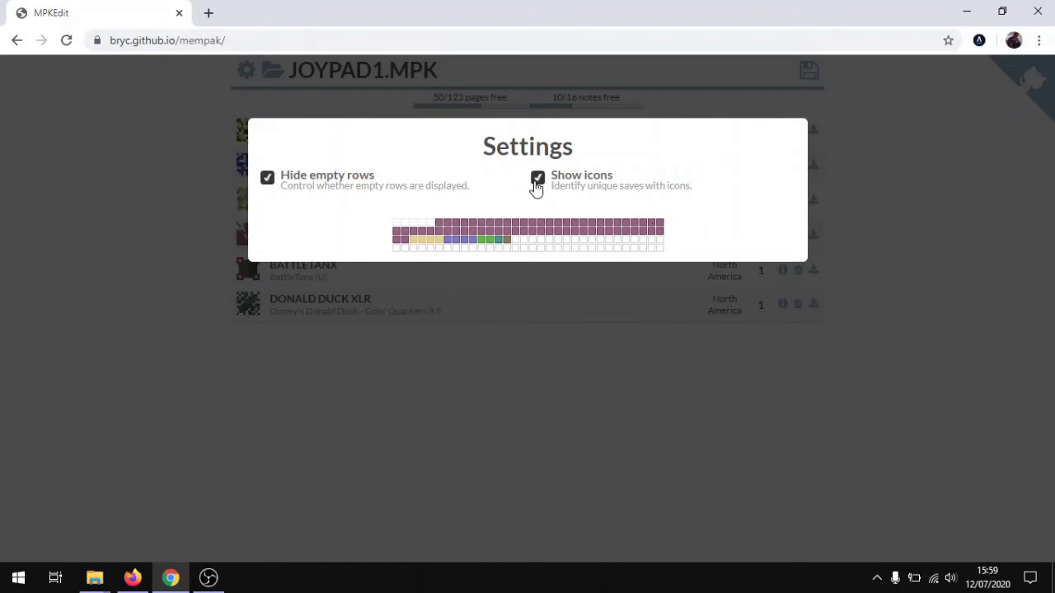
click(566, 298)
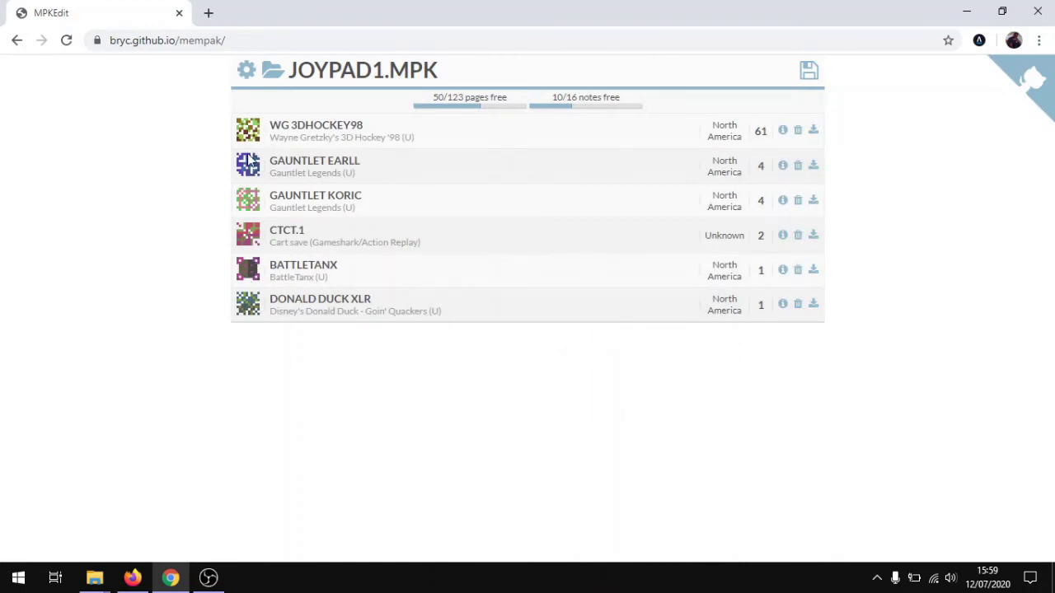
Step: Reopen the settings, turn off the save icons, and return to the JOYPAD1.MPK note list
click(246, 71)
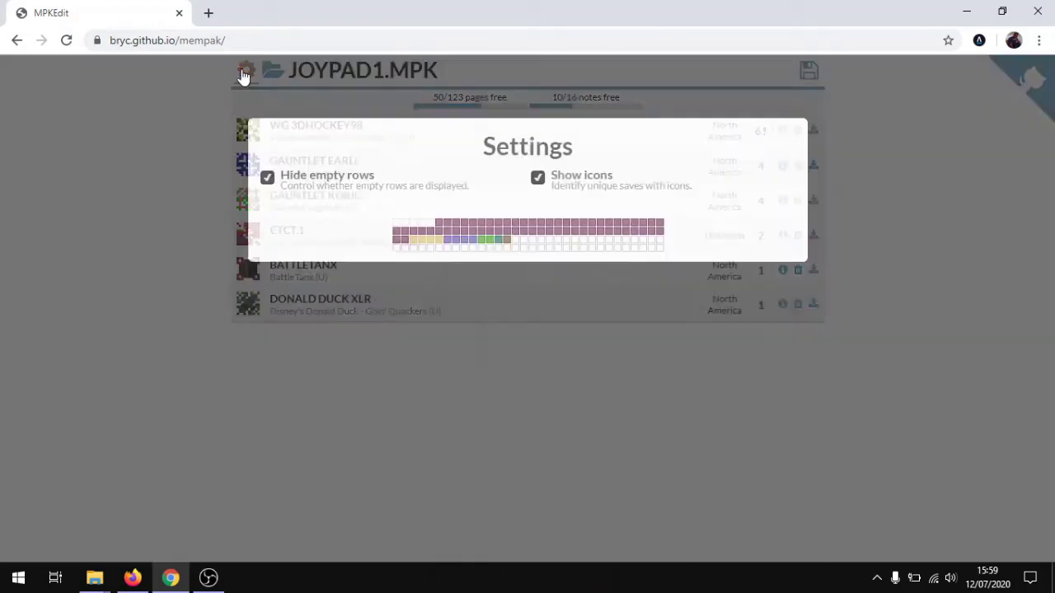
click(582, 178)
click(513, 368)
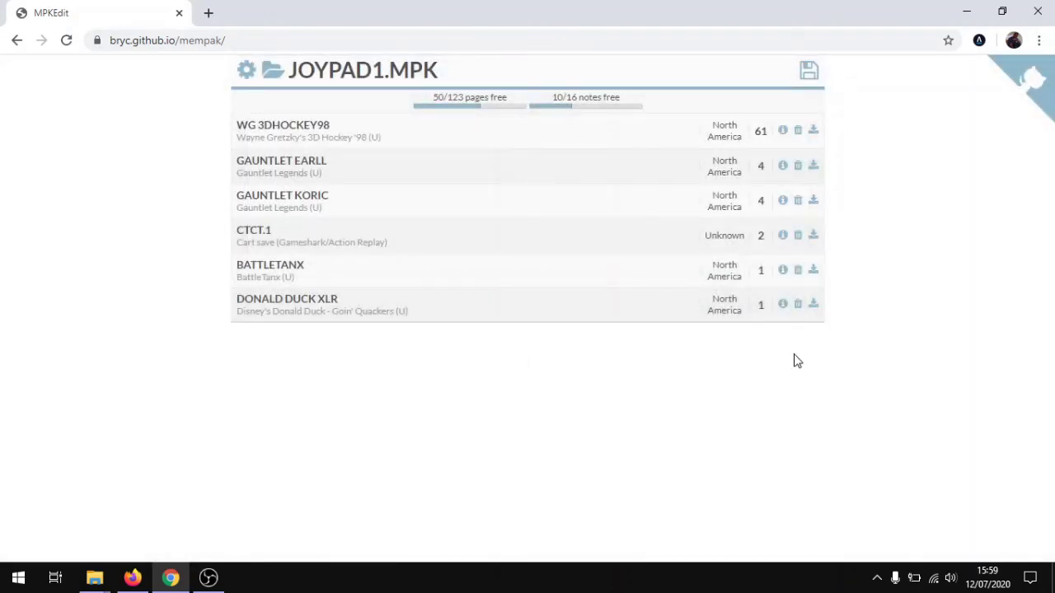
Step: Delete the DONALD DUCK XLR save from JOYPAD1.MPK and download the BATTLETANX save as a separate note file
click(798, 306)
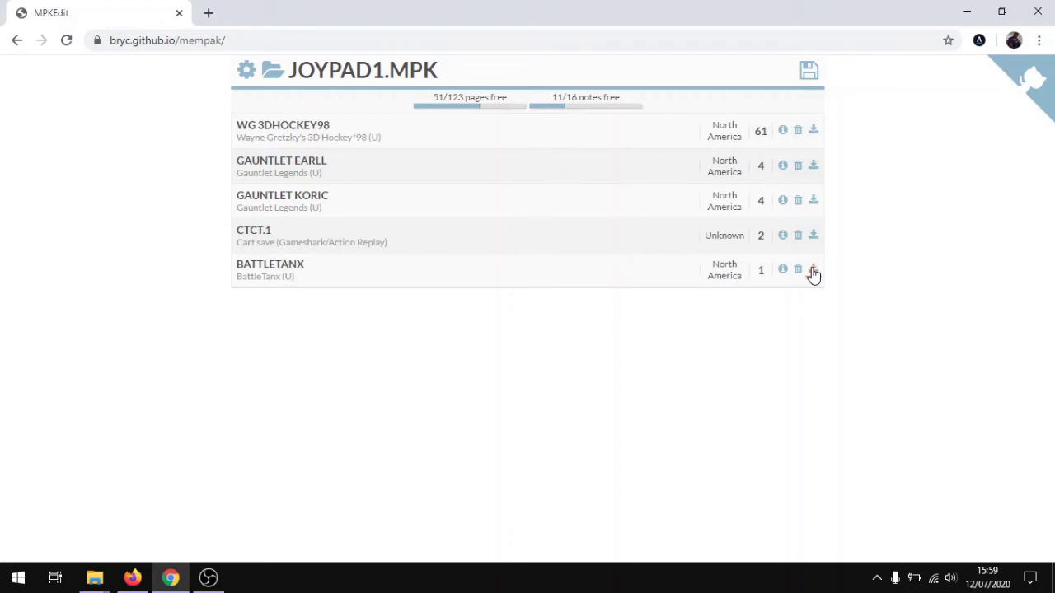
click(814, 272)
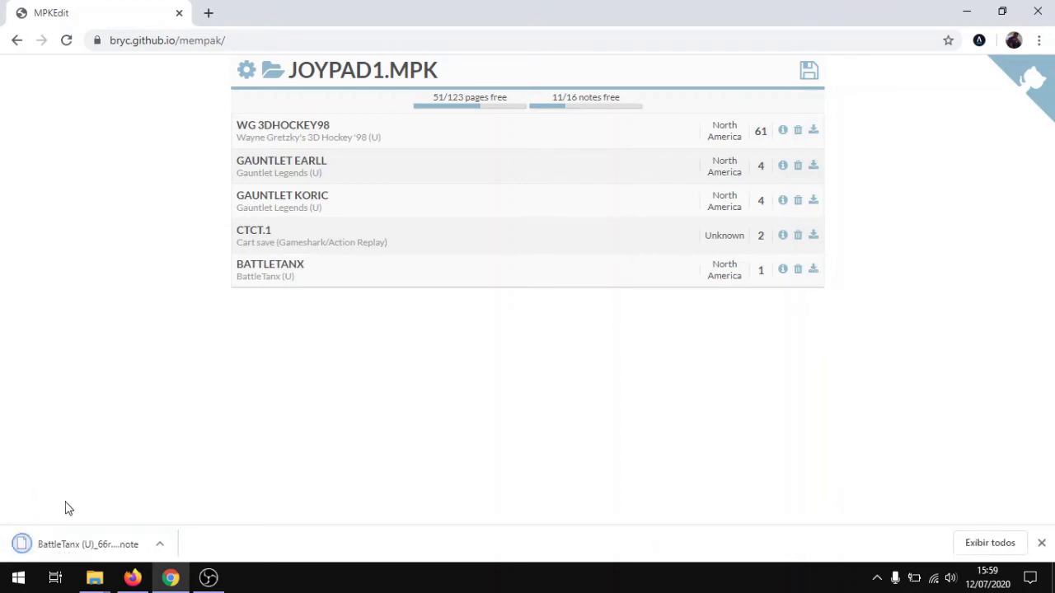
click(159, 545)
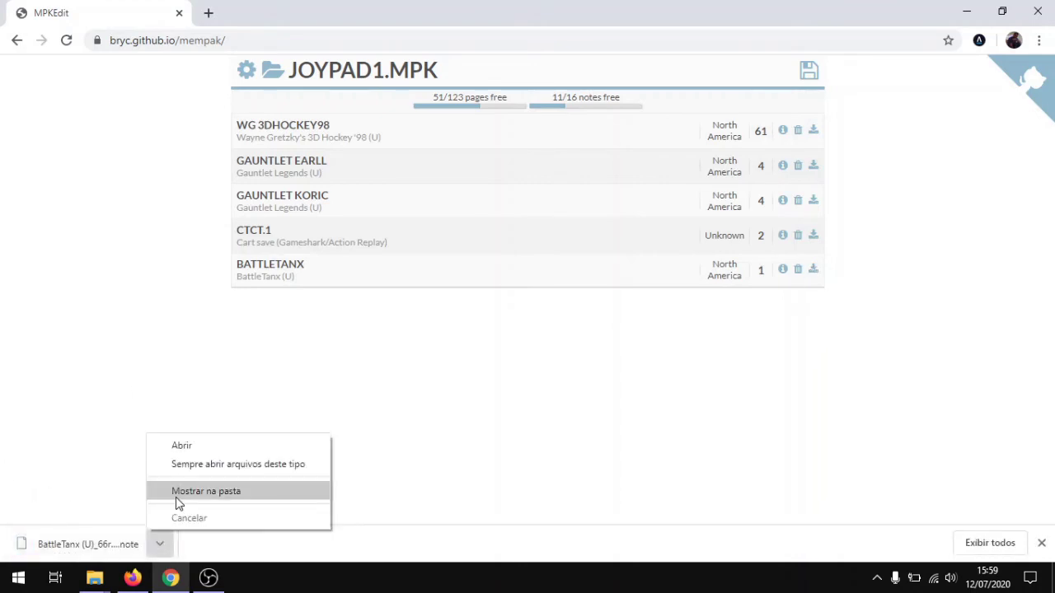
click(301, 355)
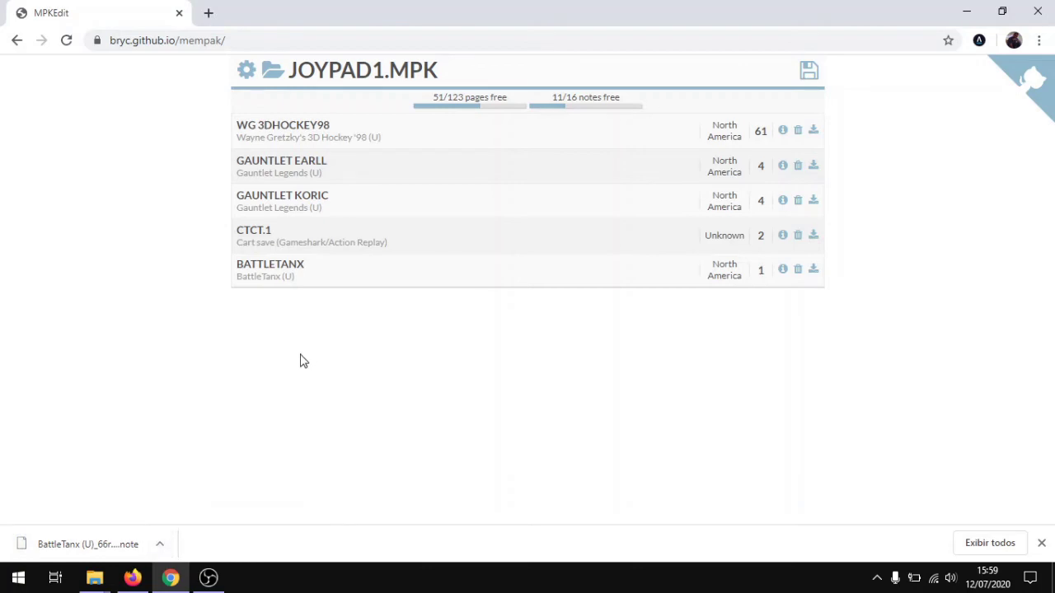
Step: Import the Disney's Donald Duck - Goin' Quackers note file from the Nova pasta folder into JOYPAD1.MPK
mouse_move(94, 577)
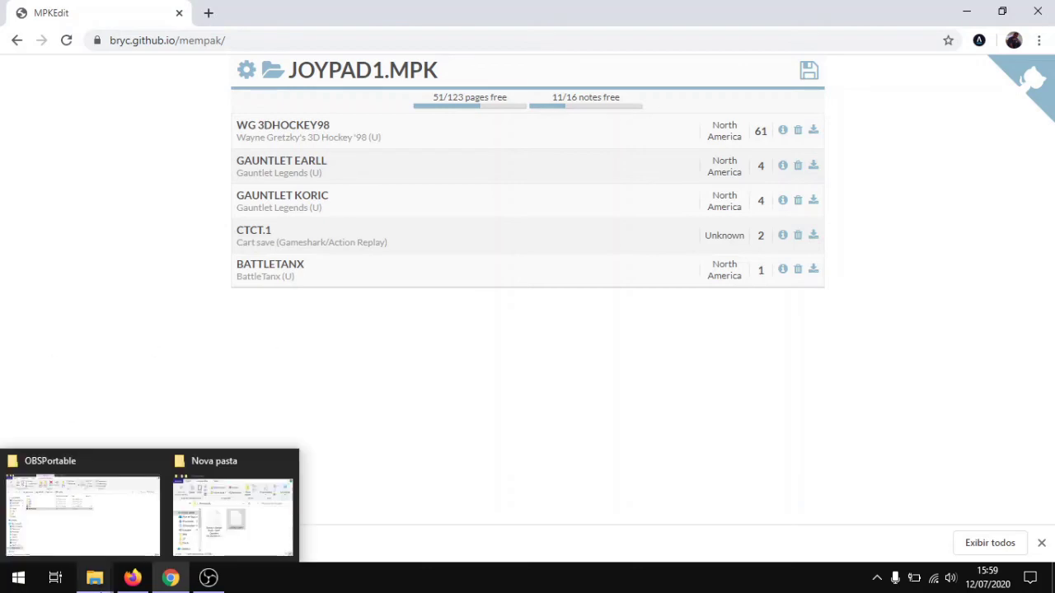
click(177, 507)
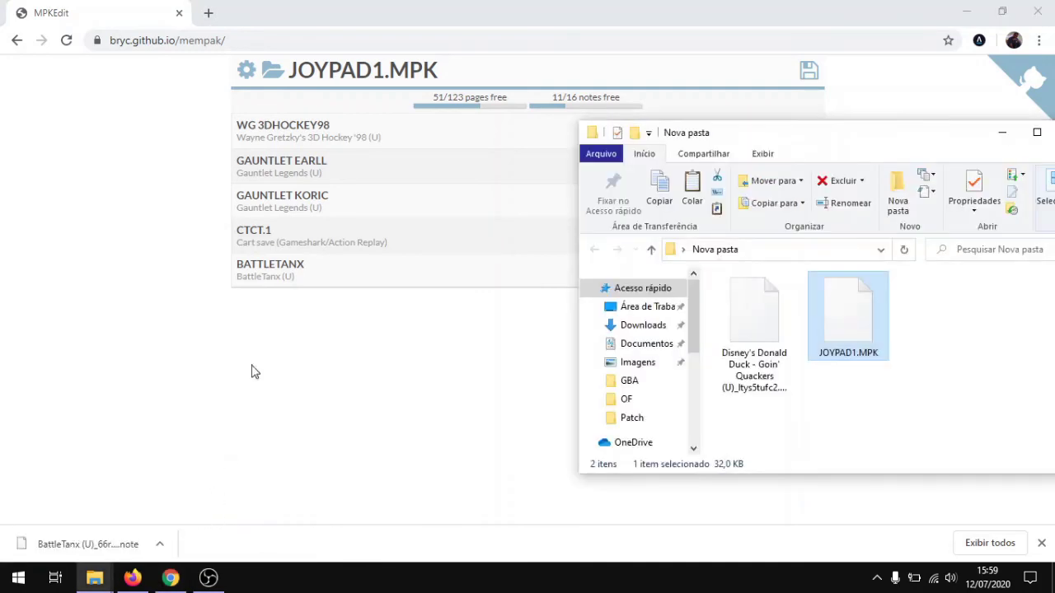
click(790, 333)
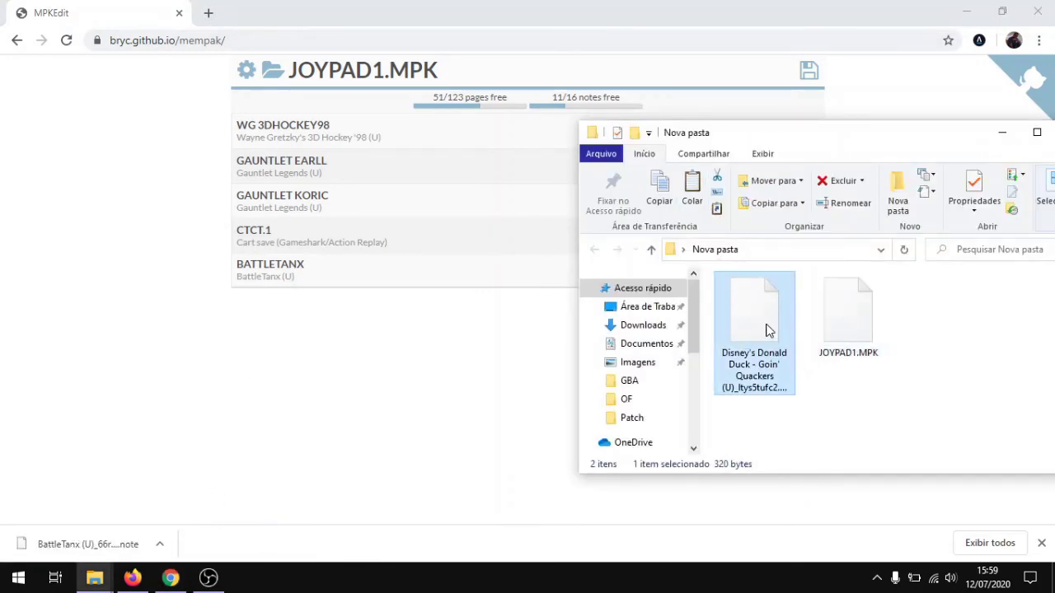
drag(767, 330, 495, 256)
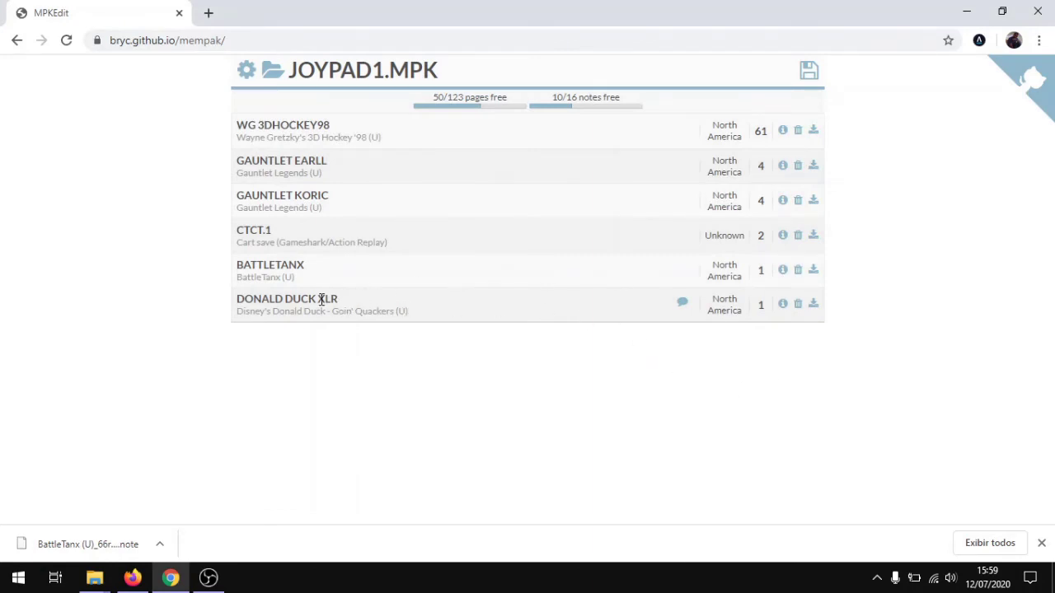
Step: Examine the comment in the imported DONALD DUCK XLR save's note details, and close them
mouse_move(680, 304)
click(783, 305)
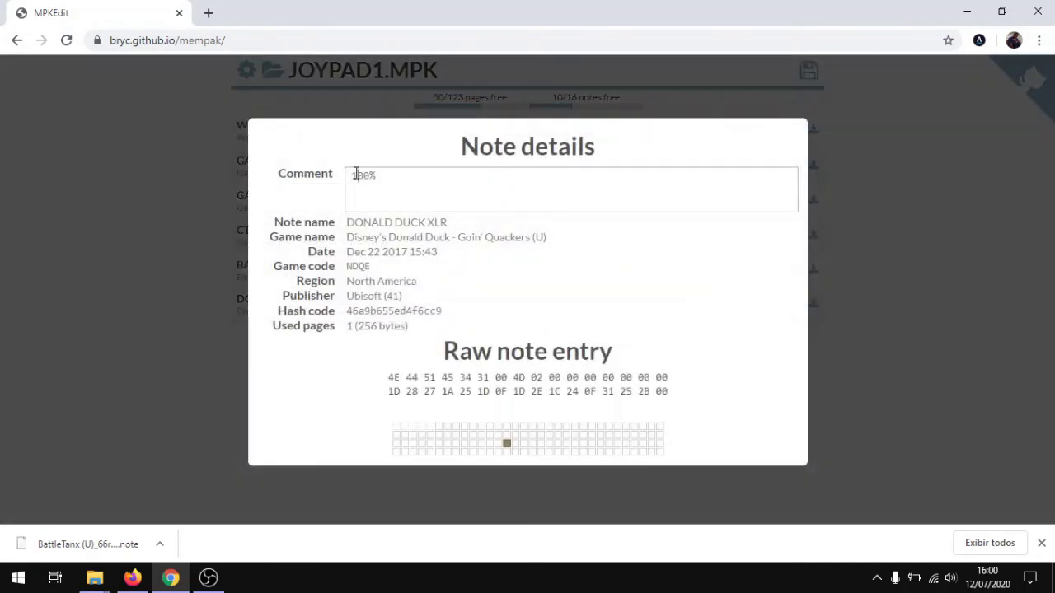
click(412, 180)
click(208, 244)
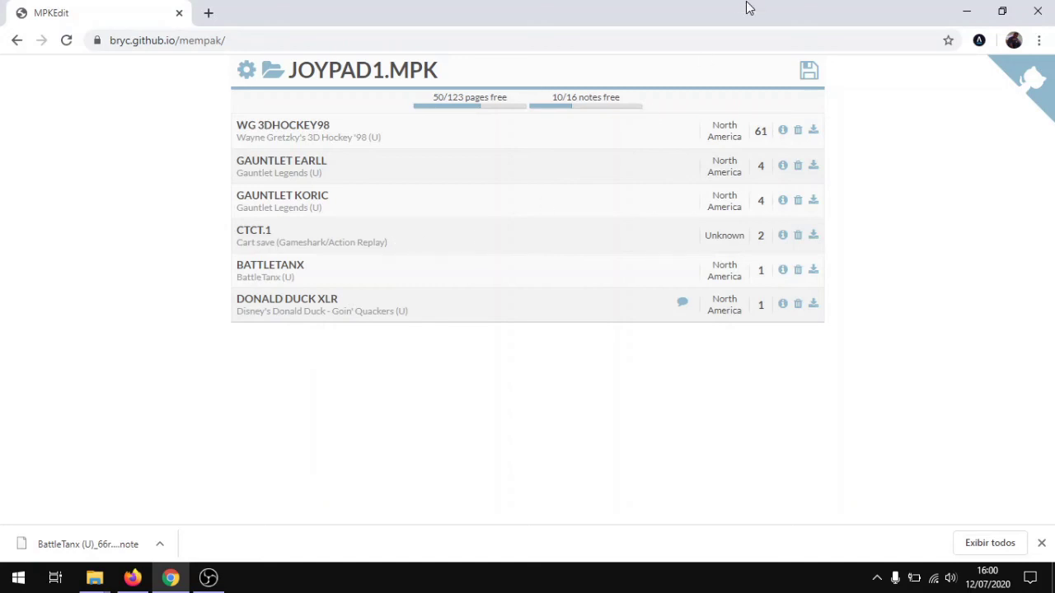
Step: Save the edited Controller Pak by downloading it as JOYPAD1.MPK
click(811, 77)
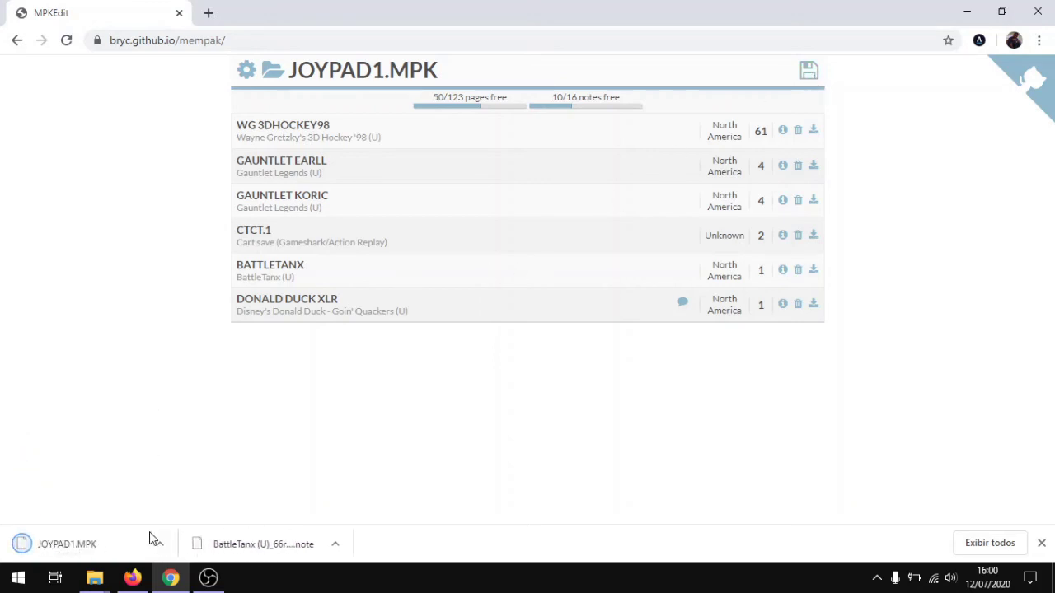